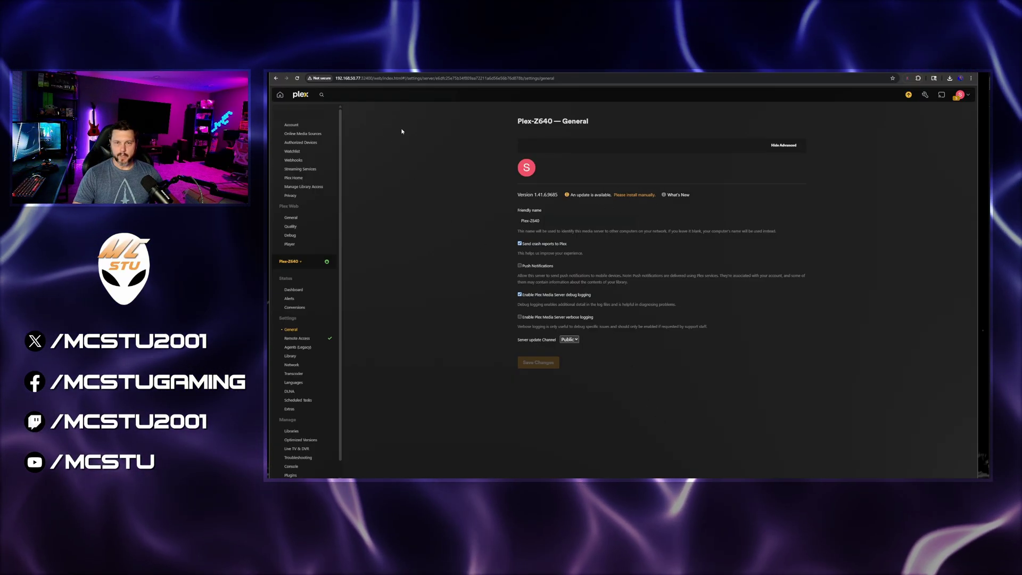
# - On the plex.tv Downloads page, switch the server platform from Windows to Linux
pyautogui.click(307, 73)
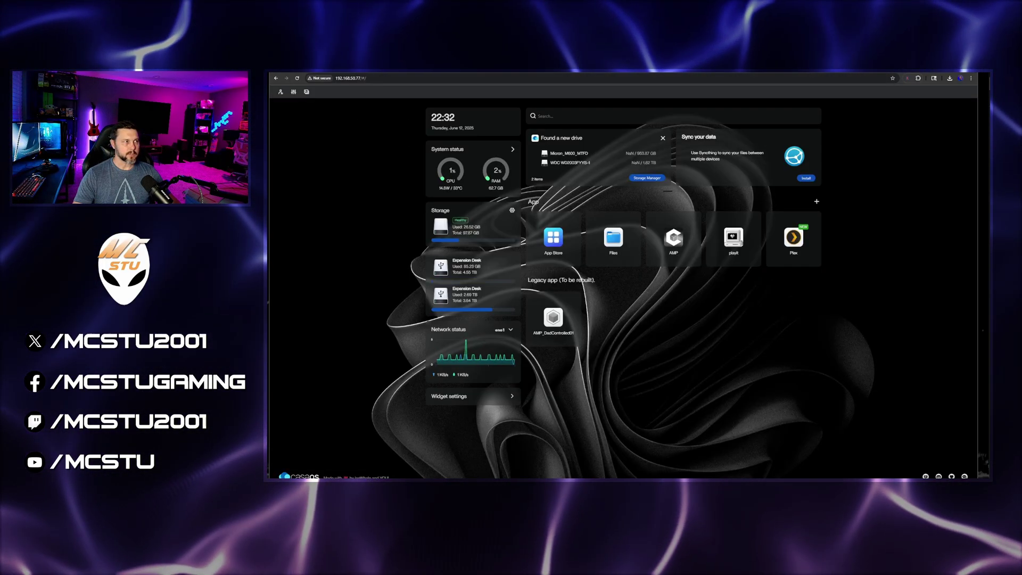
pyautogui.hotkey('ctrl', 'Tab')
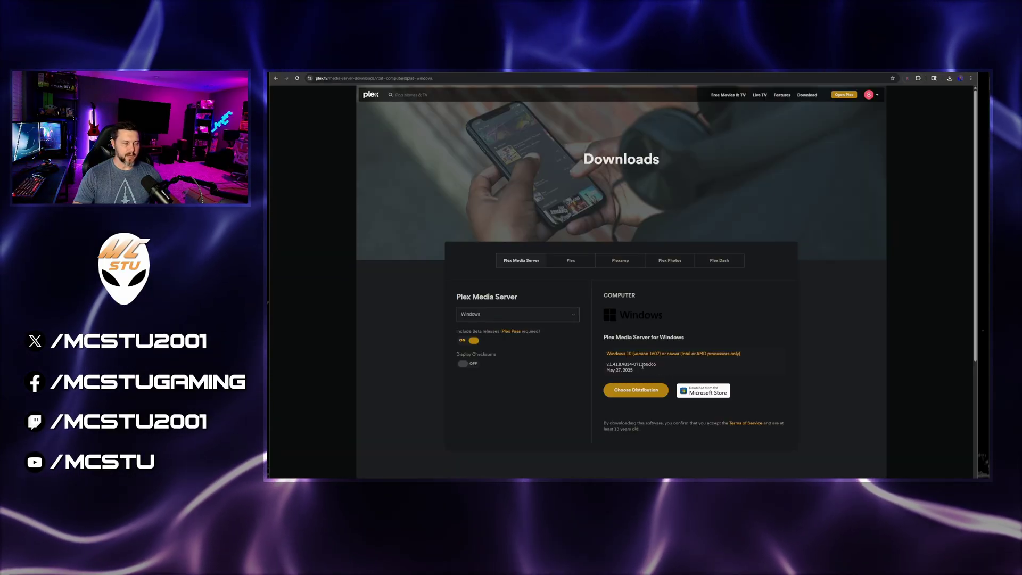
pyautogui.click(573, 315)
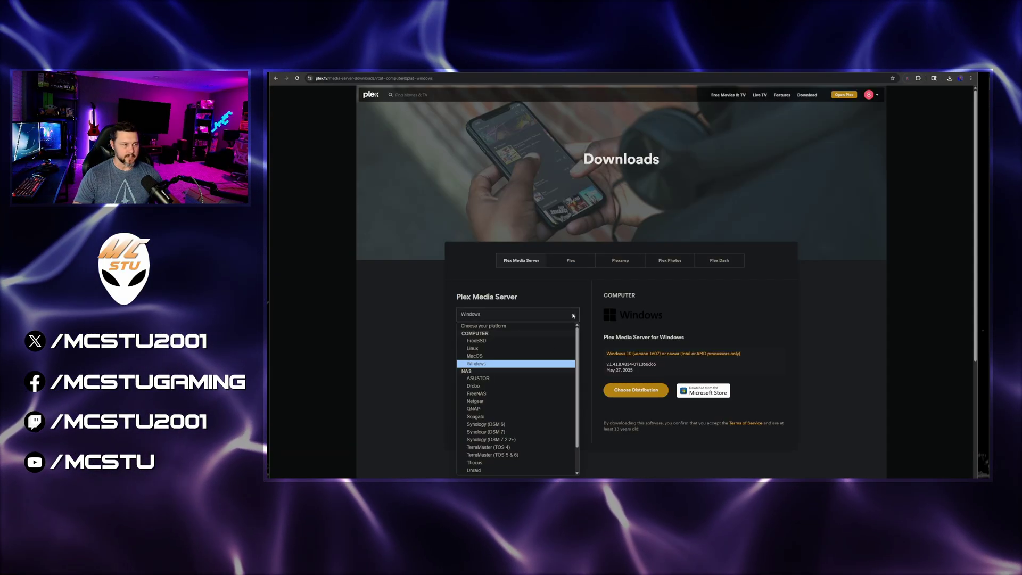
pyautogui.click(573, 315)
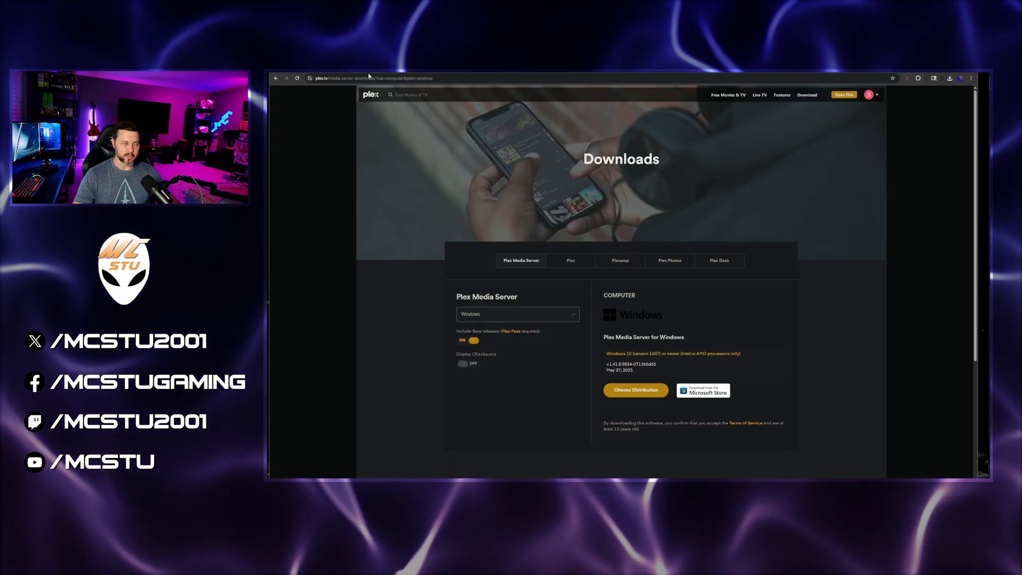
pyautogui.click(542, 313)
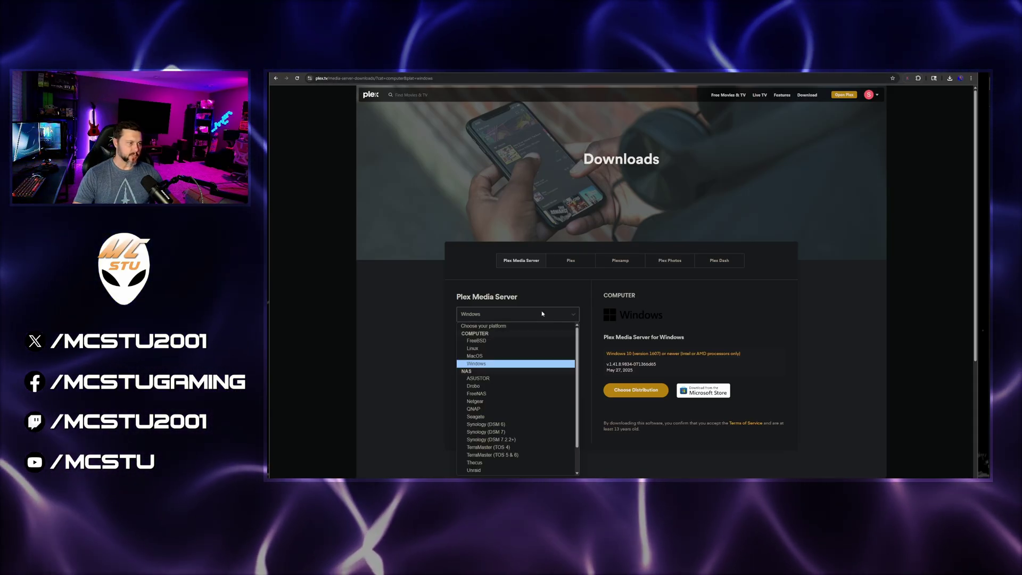
pyautogui.click(494, 349)
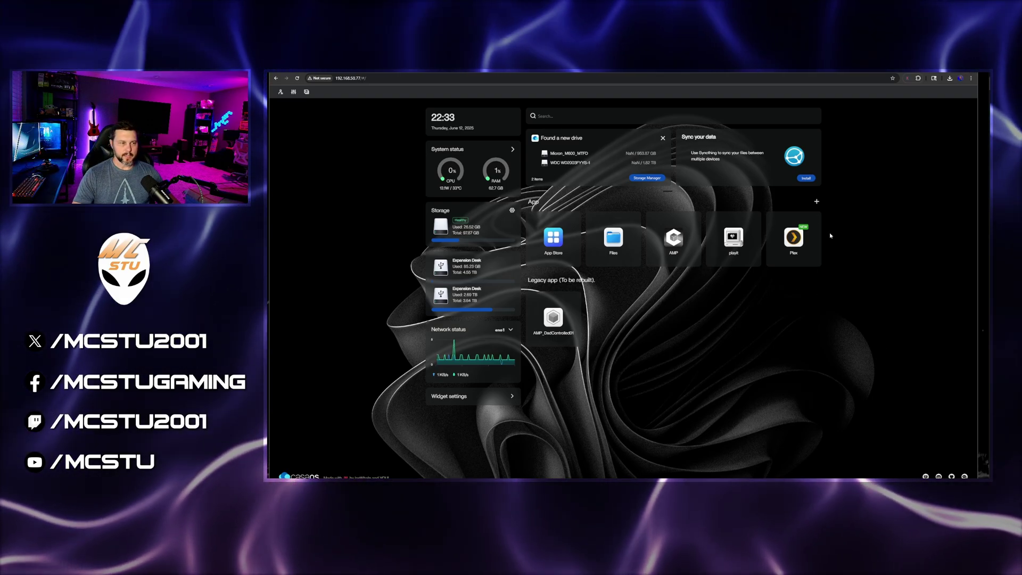
# - Stop the Plex app and export its compose file from Settings as Plex (1).yaml
pyautogui.click(816, 222)
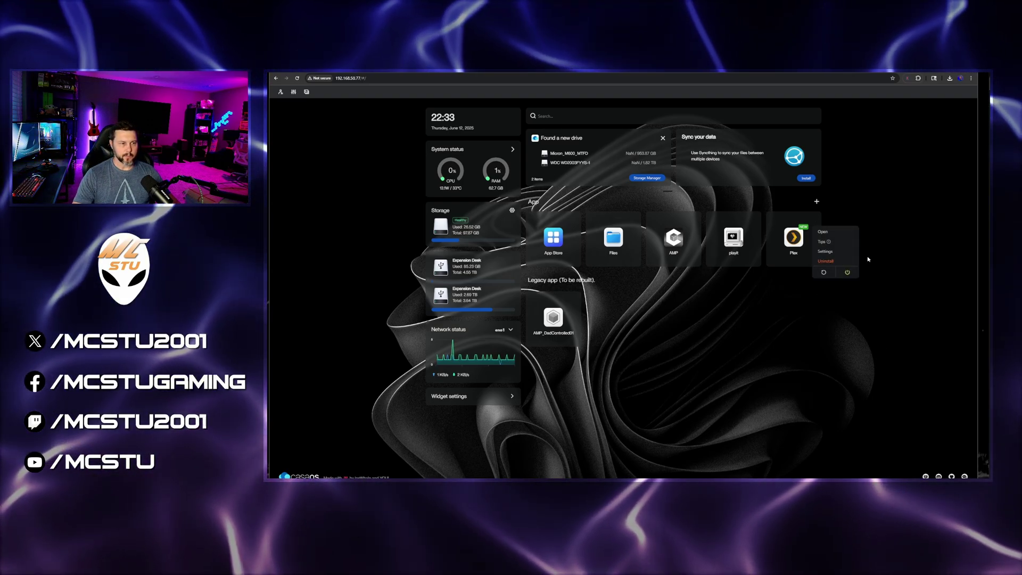
pyautogui.click(807, 250)
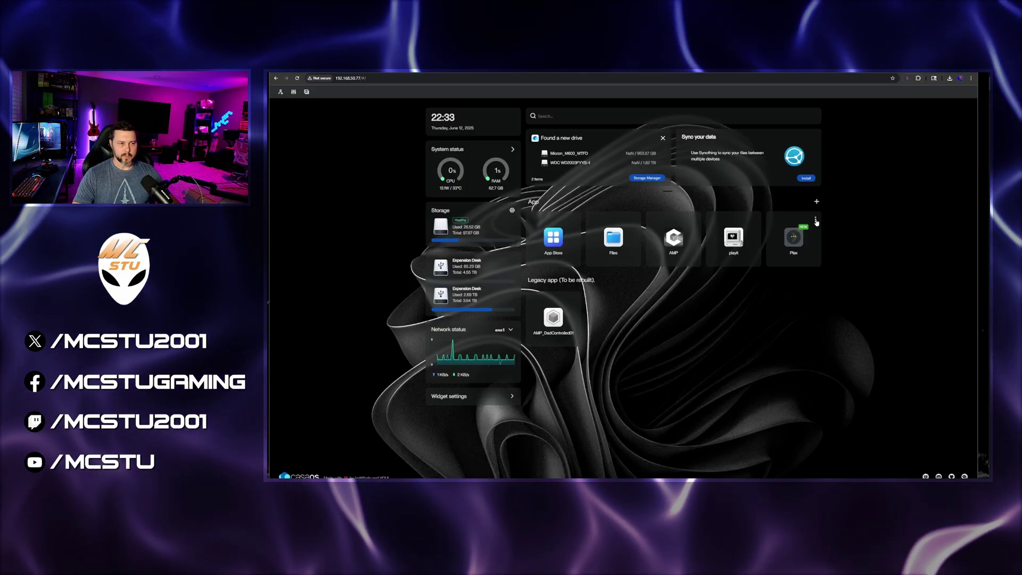
pyautogui.click(816, 220)
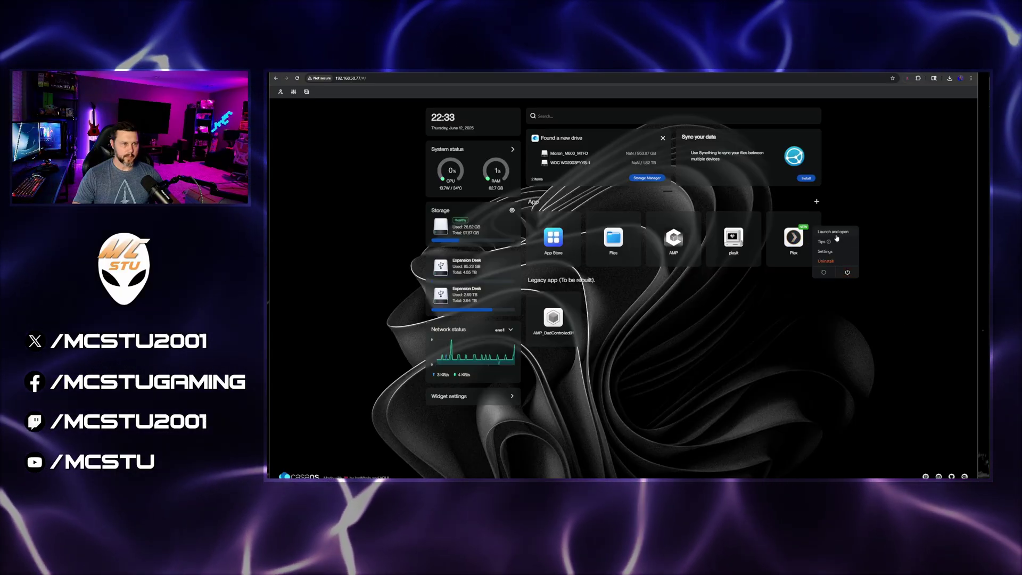
pyautogui.click(826, 252)
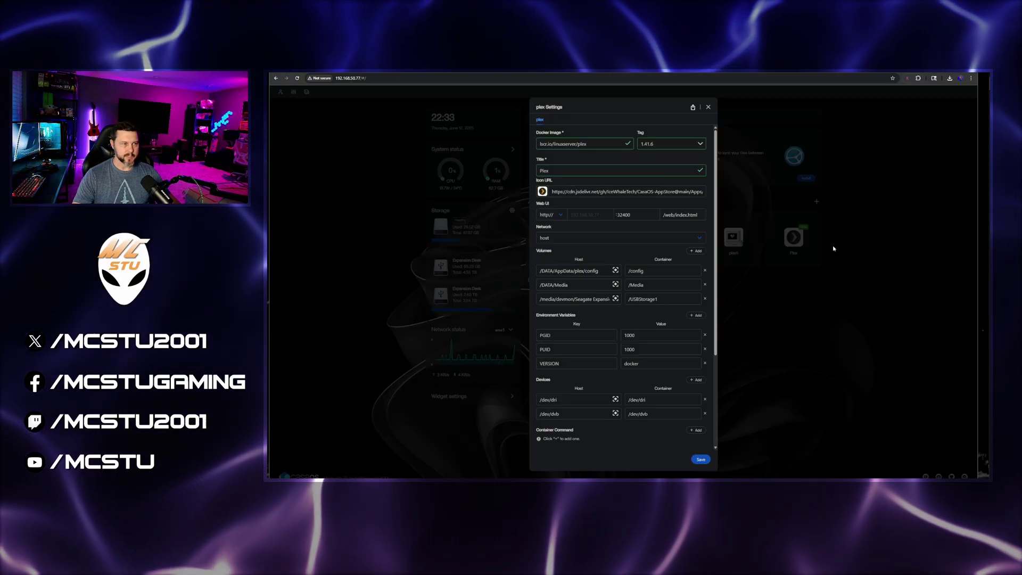
pyautogui.click(694, 109)
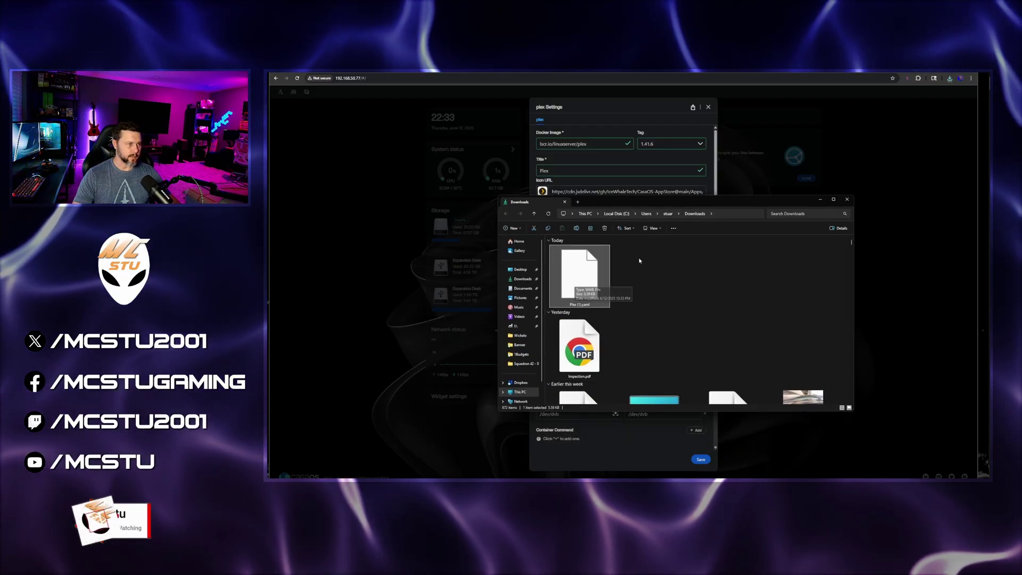
pyautogui.click(725, 177)
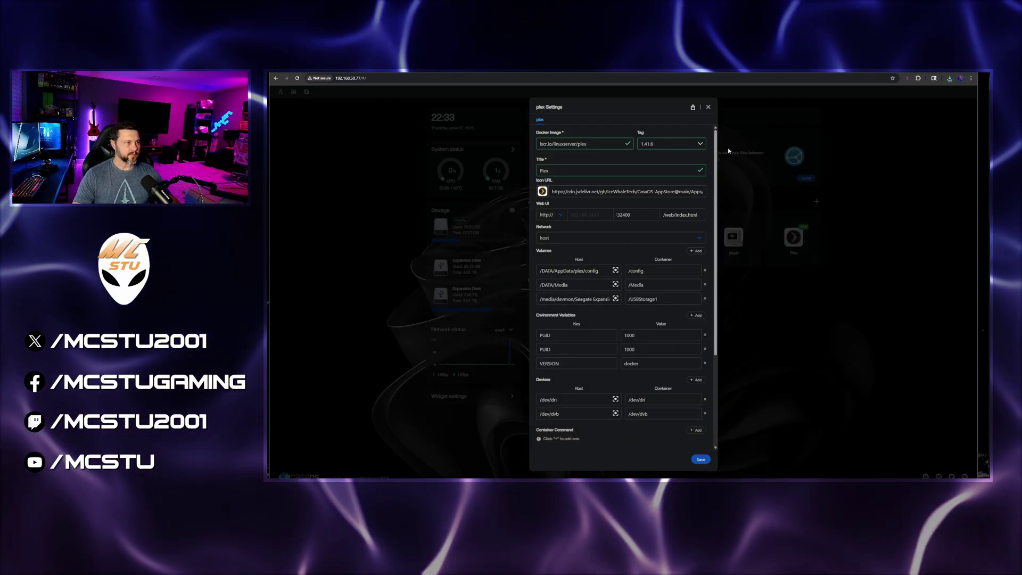
# - Close Plex's settings and uninstall the Plex app, confirming in the Attention dialog
pyautogui.click(709, 108)
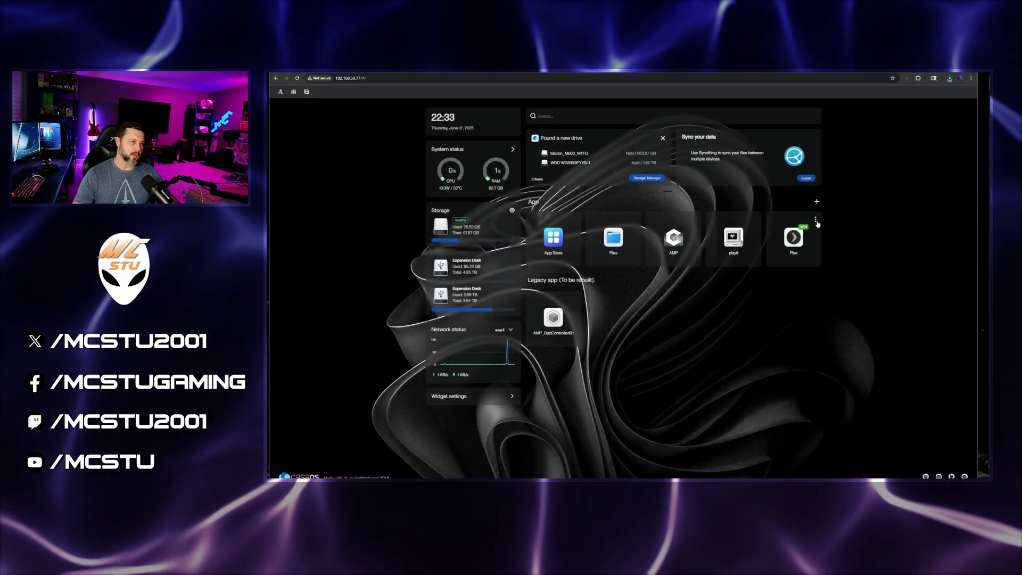
pyautogui.click(817, 222)
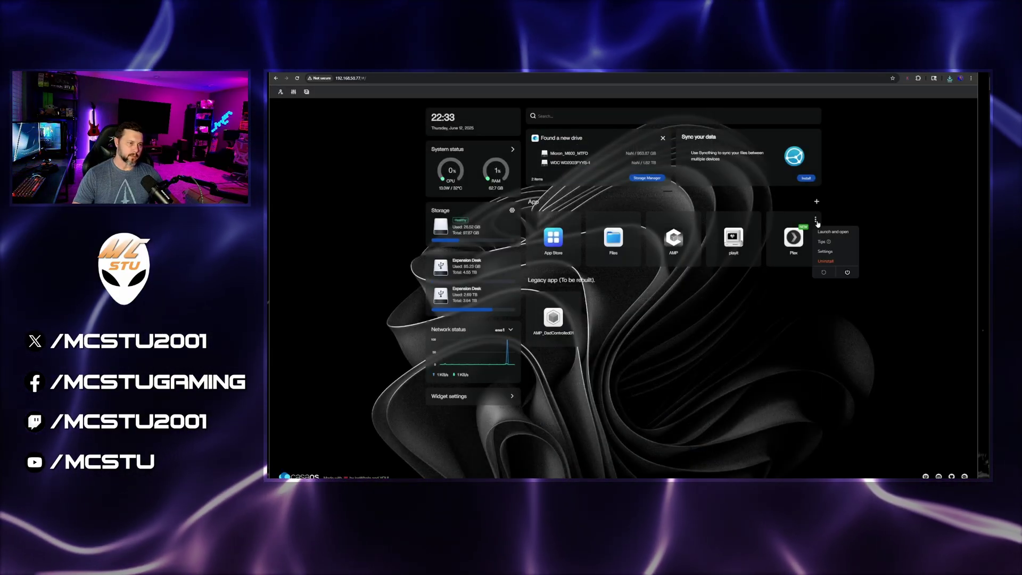
pyautogui.click(827, 262)
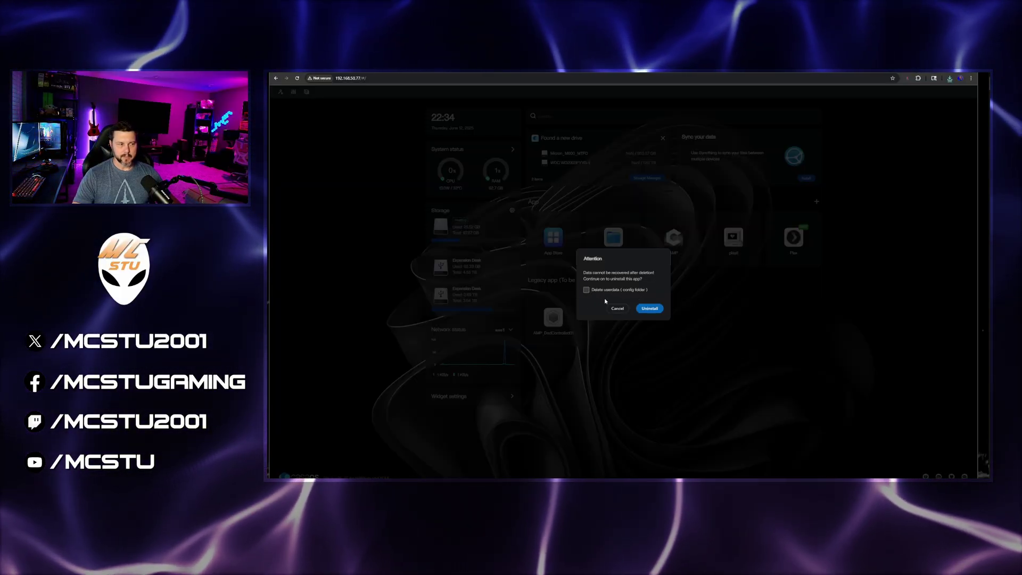
pyautogui.click(650, 309)
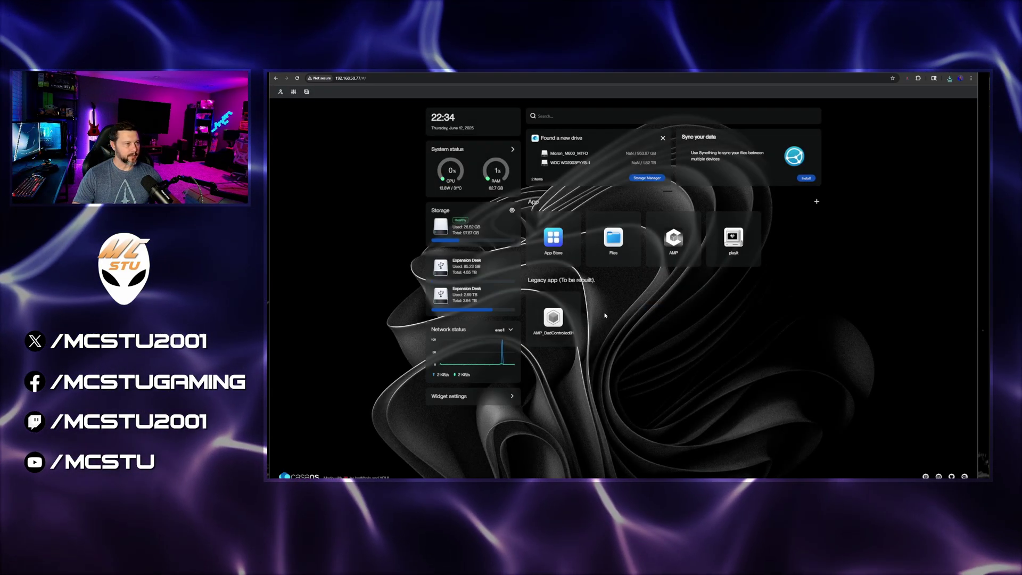
# - Start a custom app install and load Plex (1).yaml into the compose import box
pyautogui.click(817, 202)
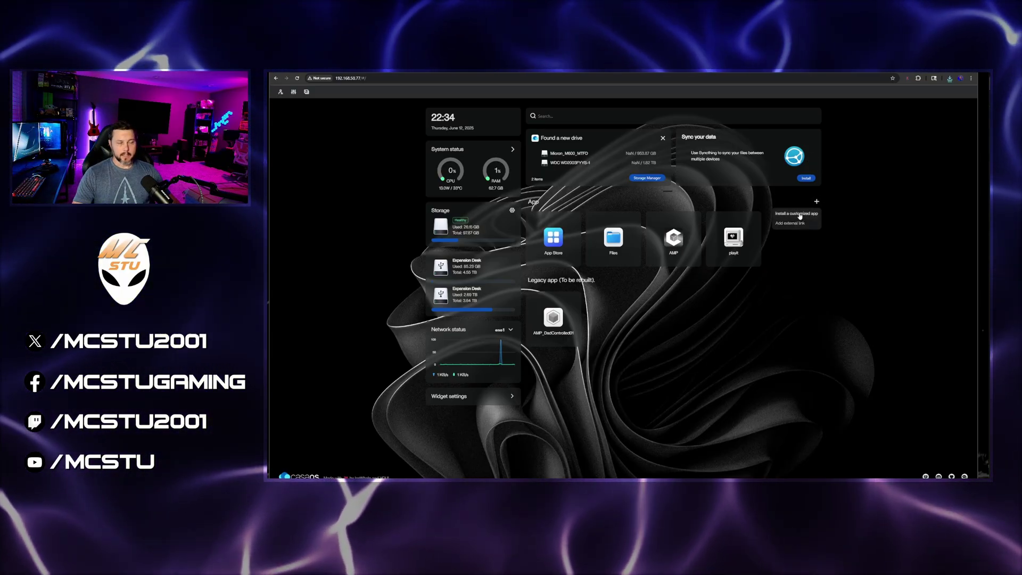
pyautogui.click(800, 214)
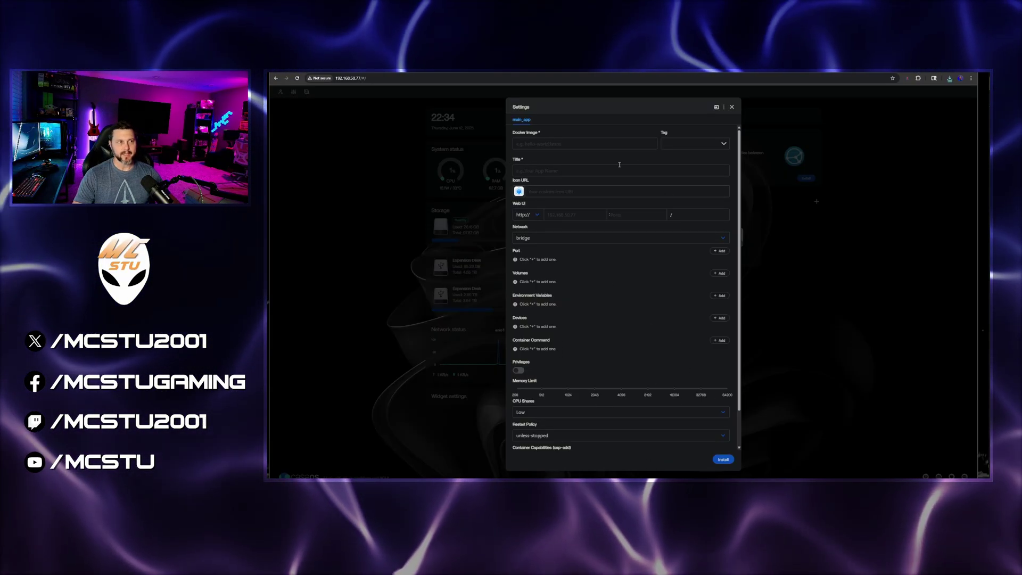
pyautogui.click(716, 108)
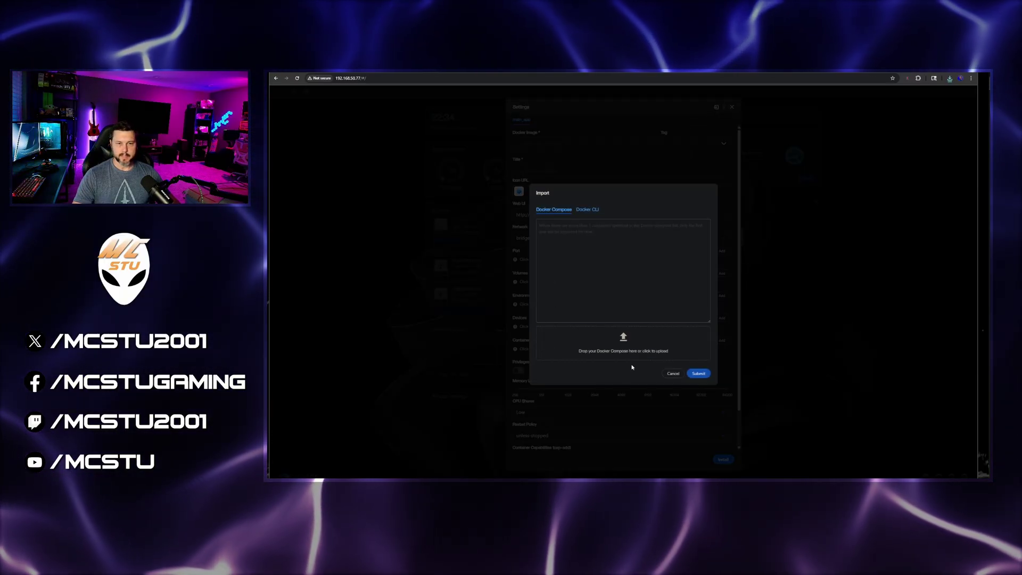
pyautogui.hotkey('alt', 'Tab')
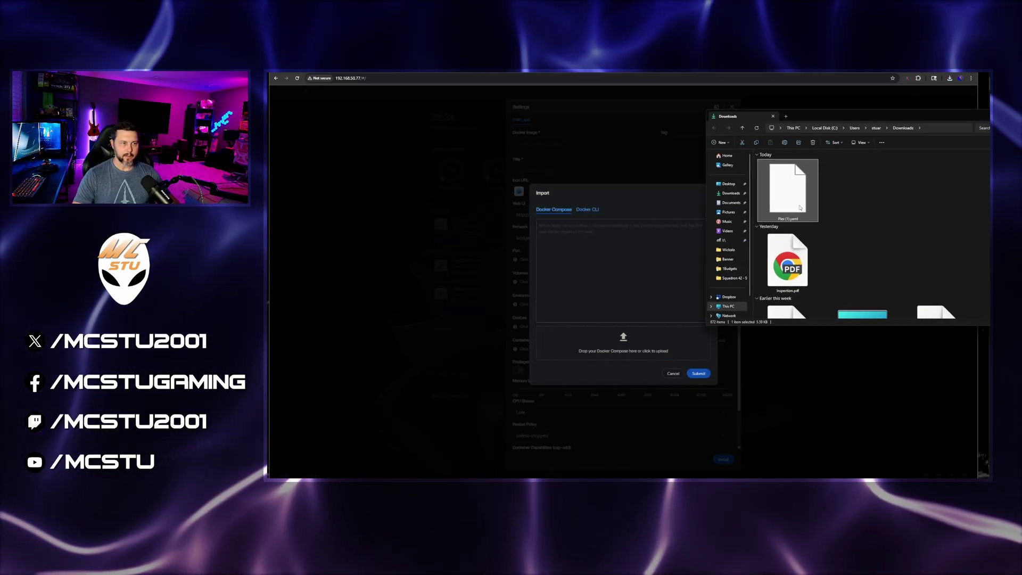
pyautogui.moveTo(799, 185); pyautogui.dragTo(618, 330)
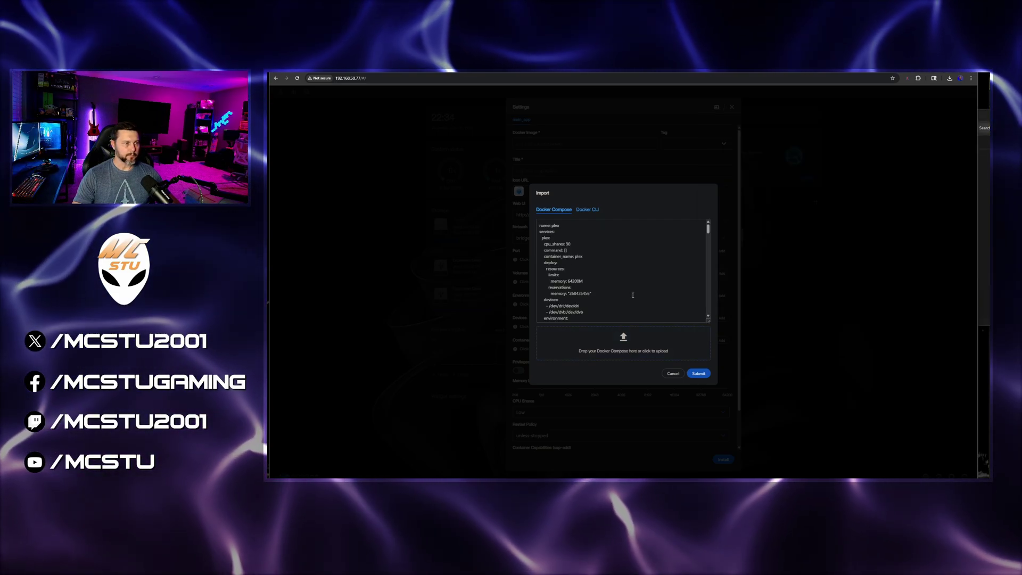
# - Scroll through the YAML's image line and volumes, then switch to the plex.tv Downloads page
pyautogui.scroll(-2, 625, 277)
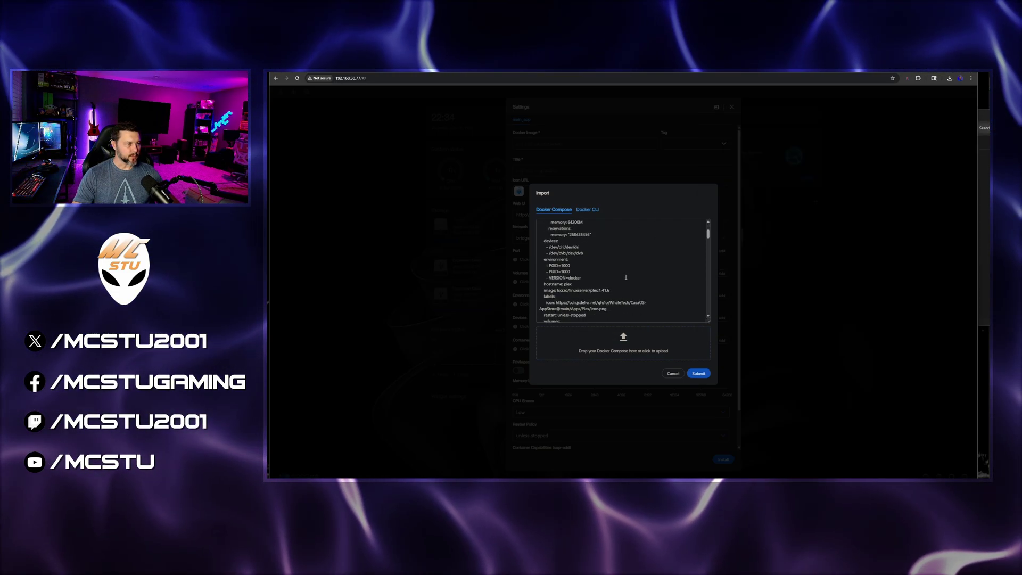
pyautogui.scroll(-3, 625, 277)
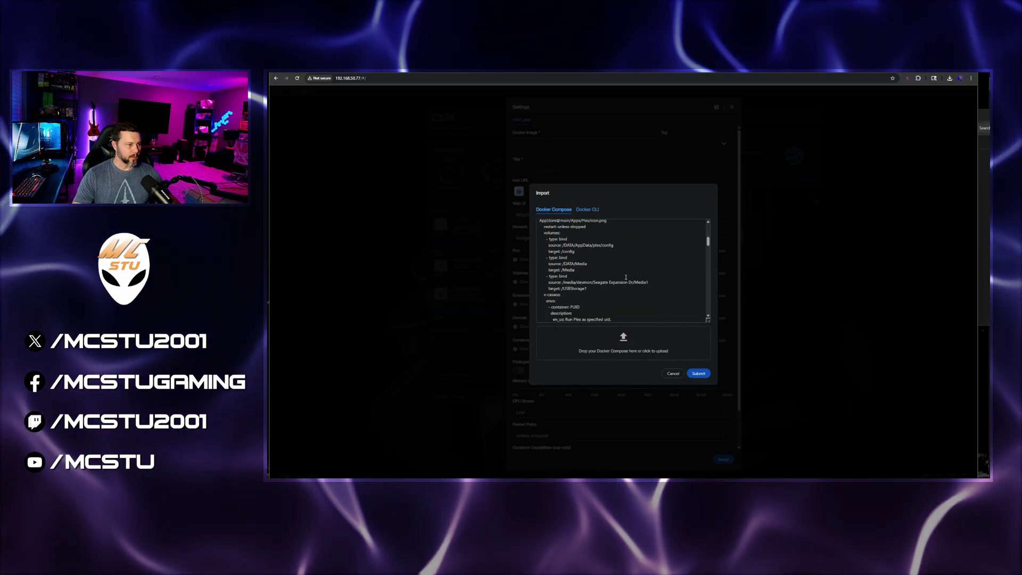
pyautogui.scroll(-3, 626, 277)
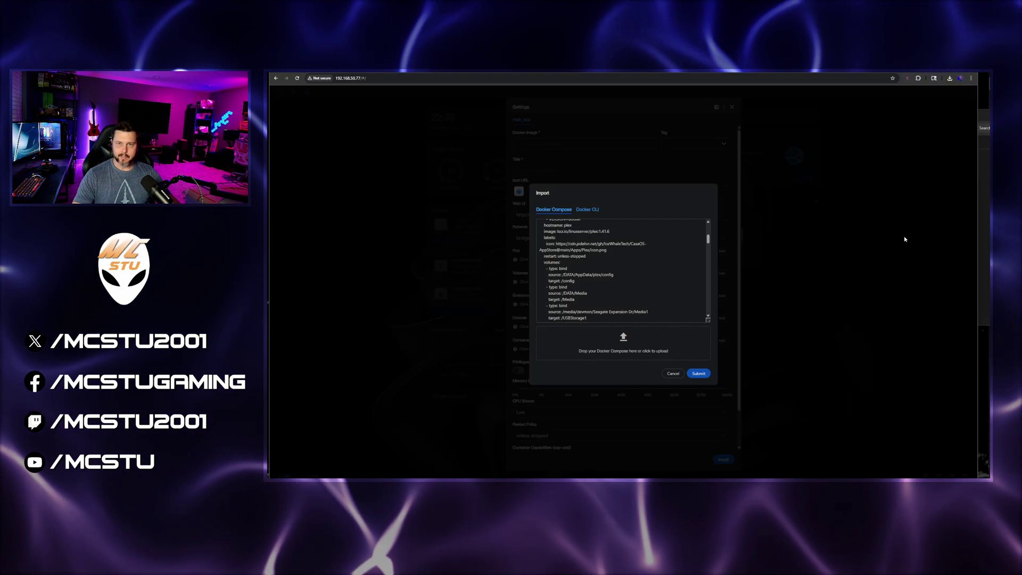
pyautogui.hotkey('ctrl', 'Tab')
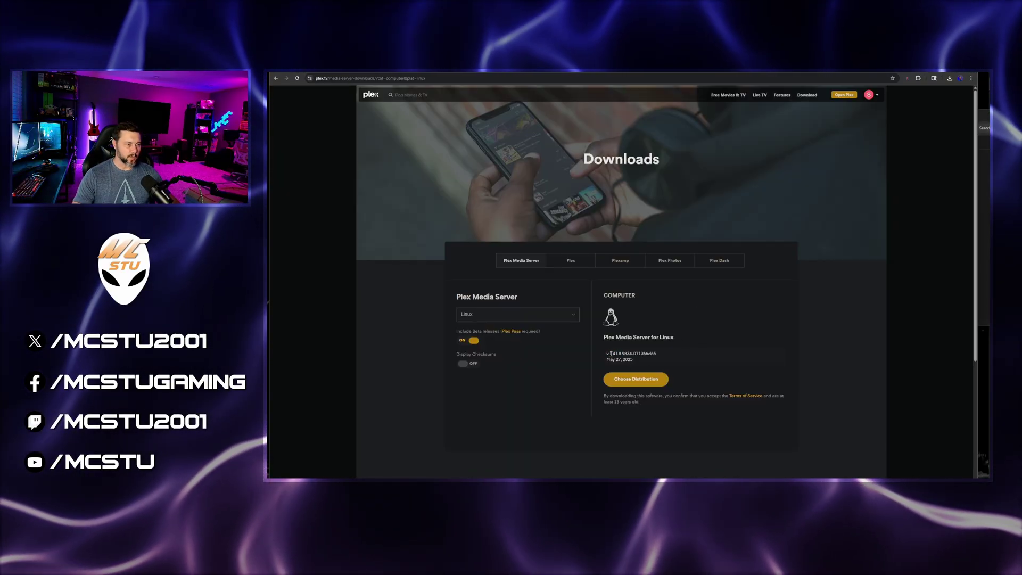
# - Copy the Linux server version 1.41.8 and return to the CasaOS compose import
pyautogui.moveTo(610, 354); pyautogui.dragTo(620, 355)
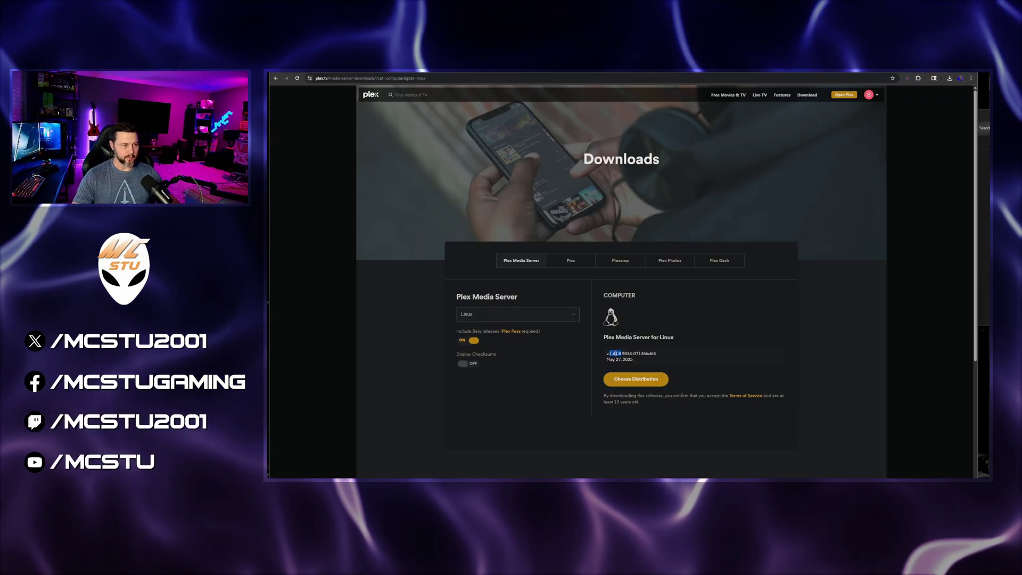
pyautogui.rightClick(615, 353)
pyautogui.click(629, 358)
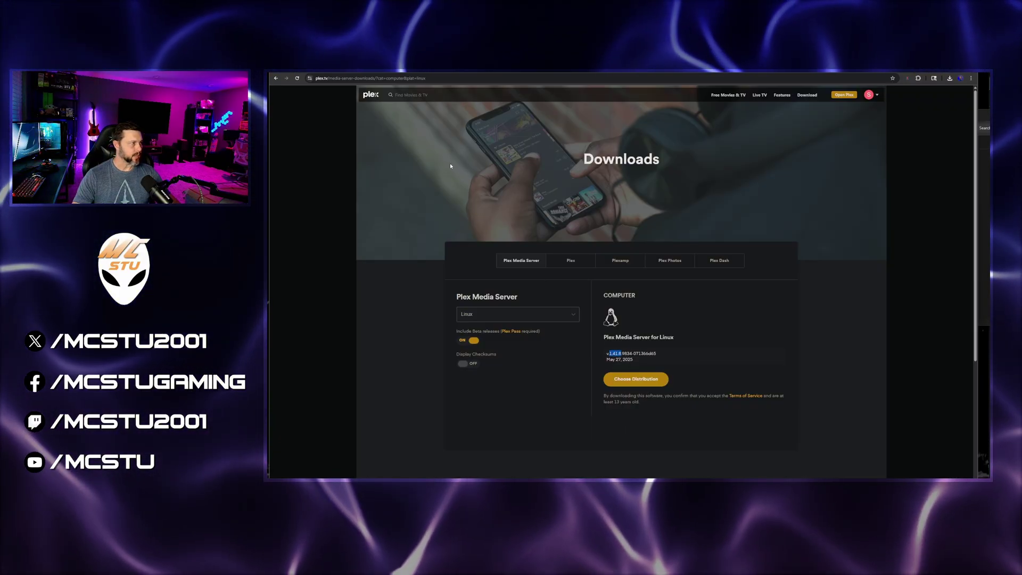
pyautogui.hotkey('ctrl', 'Tab')
pyautogui.hotkey('ctrl', 'Tab')
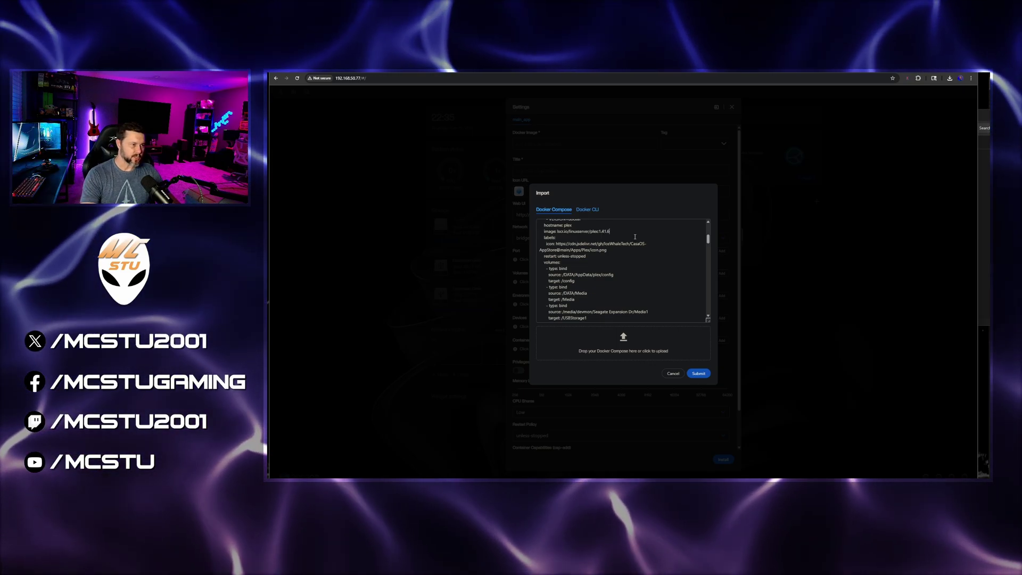
# - Change the Plex image tag from 1.41.6 to 1.41.8, submit the import and install
pyautogui.press('BackSpace')
pyautogui.press('BackSpace')
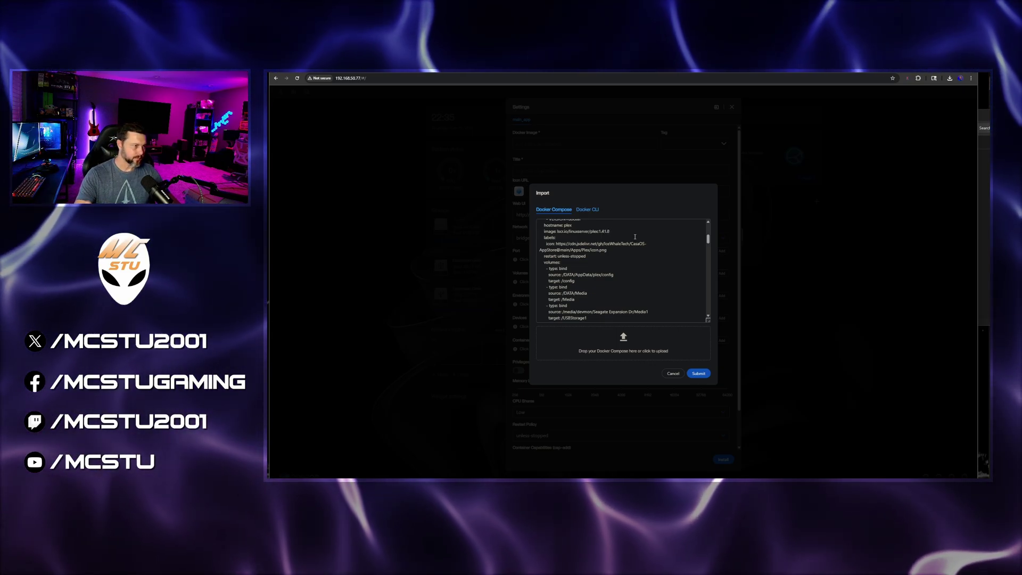
pyautogui.click(699, 374)
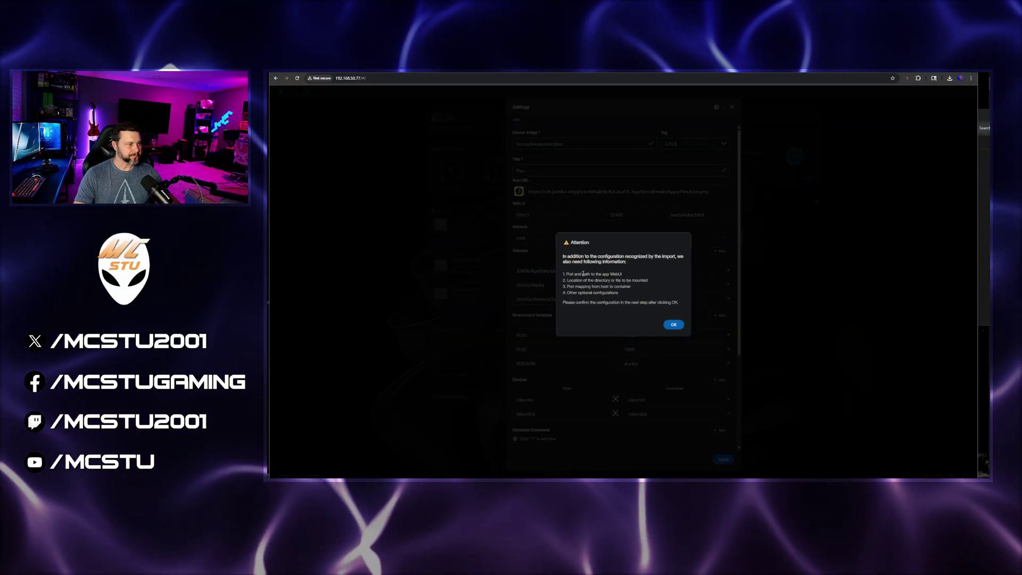
pyautogui.click(674, 326)
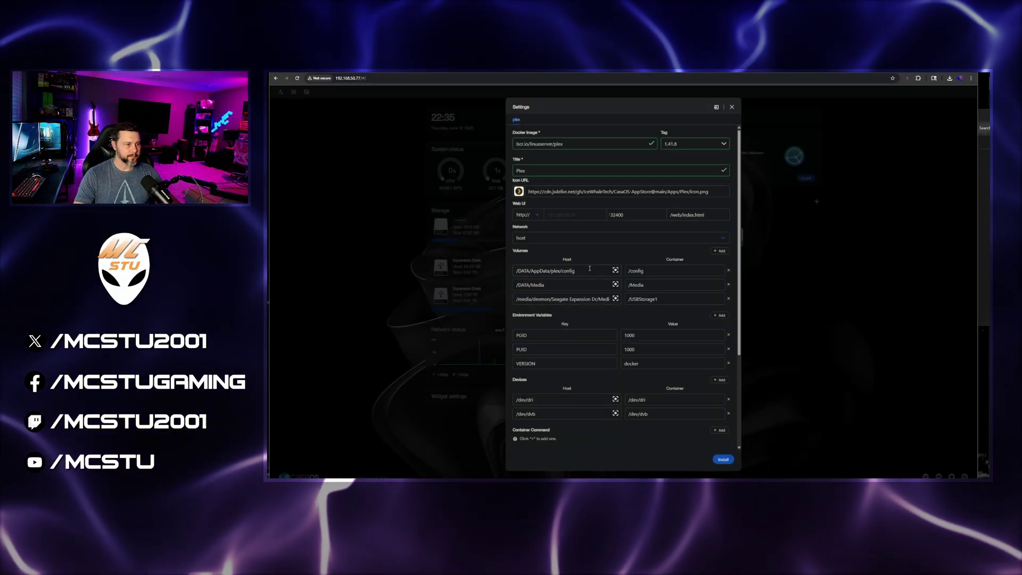
pyautogui.click(725, 459)
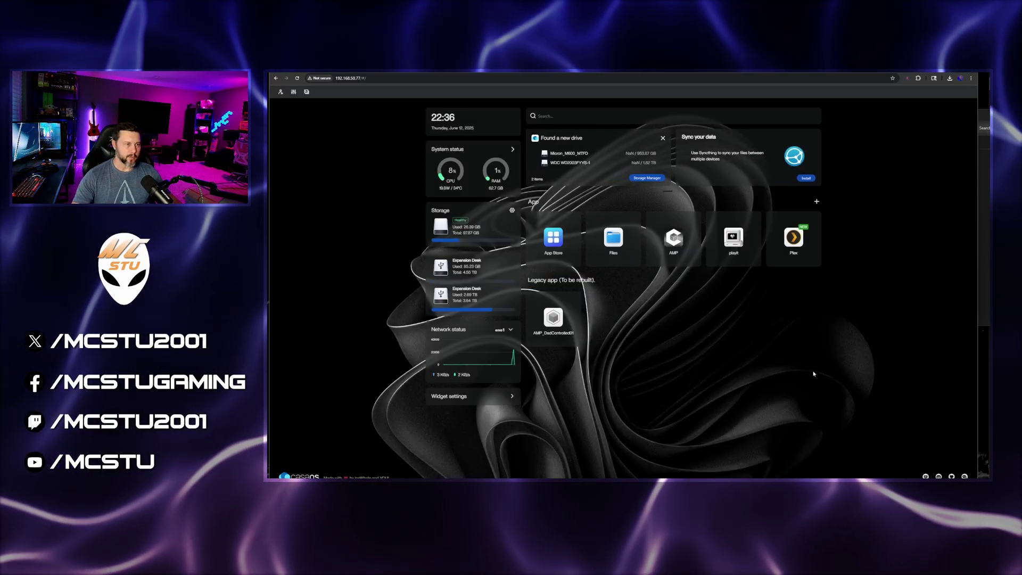
# - Open the reinstalled Plex from the dashboard and sign in to the profile with its PIN
pyautogui.click(801, 244)
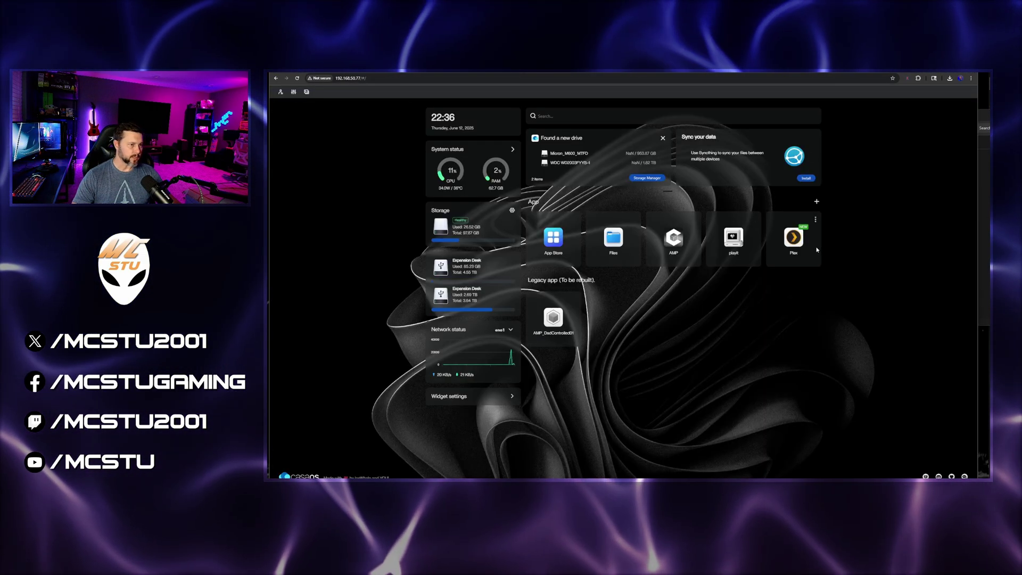
pyautogui.click(792, 242)
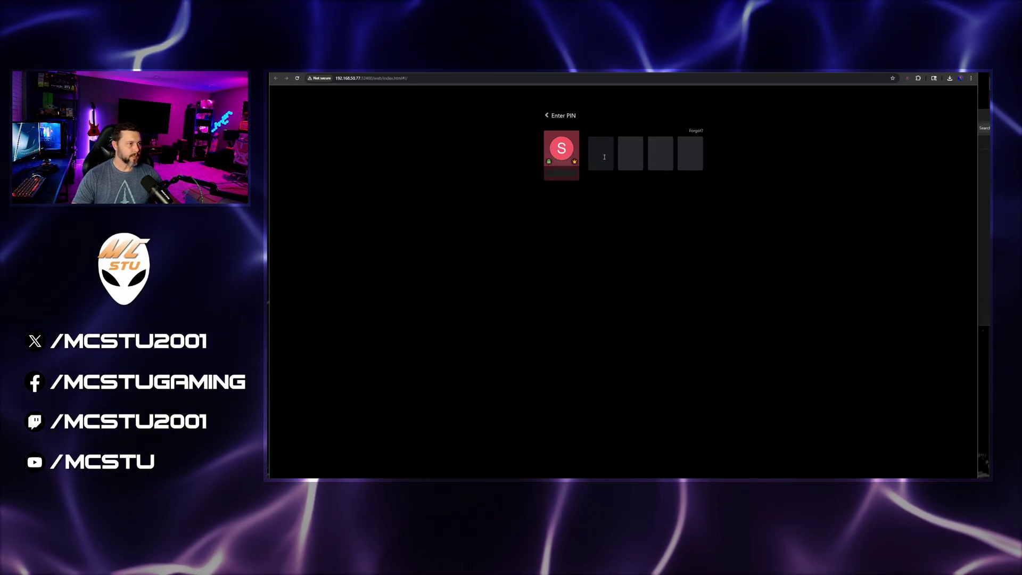
pyautogui.write('***')
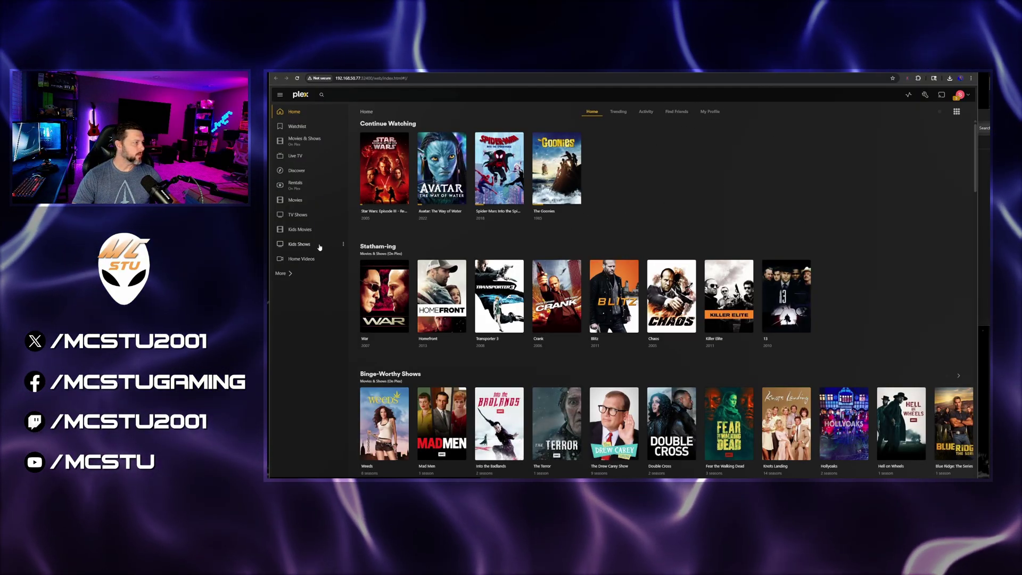
# - Check under server Settings > General that version 1.41.8 is up to date, then return to CasaOS
pyautogui.click(925, 94)
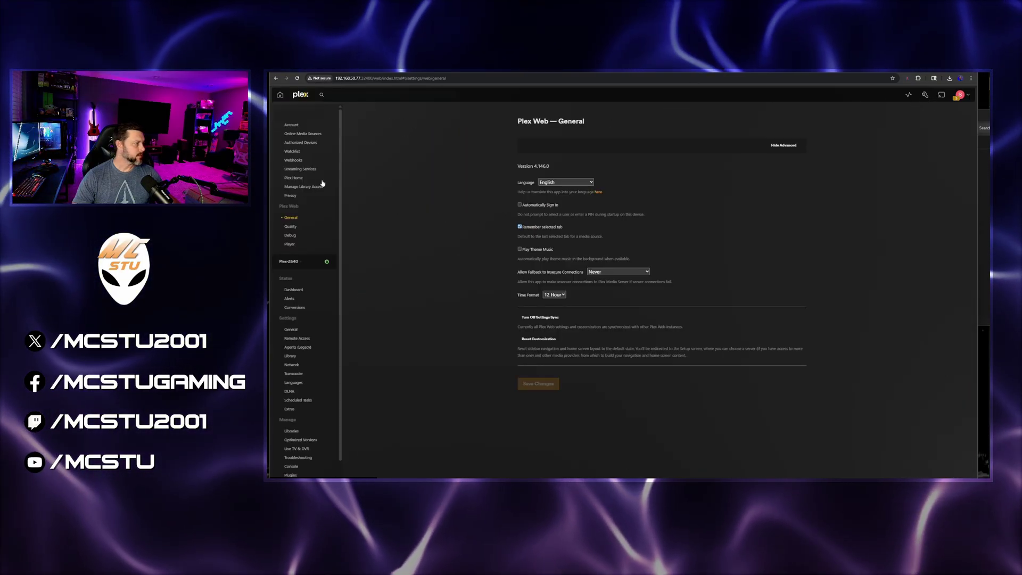
pyautogui.click(296, 329)
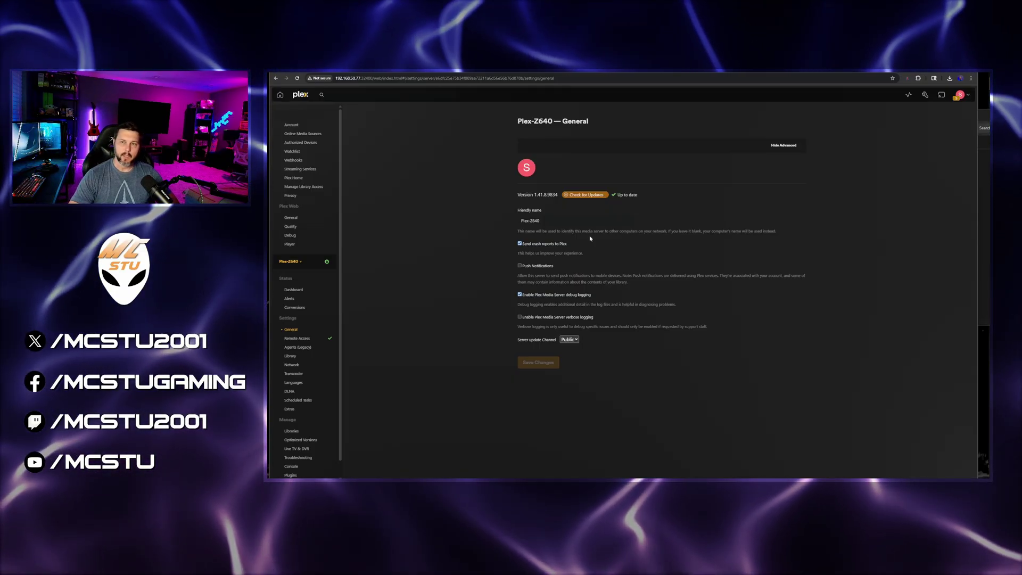
pyautogui.click(292, 73)
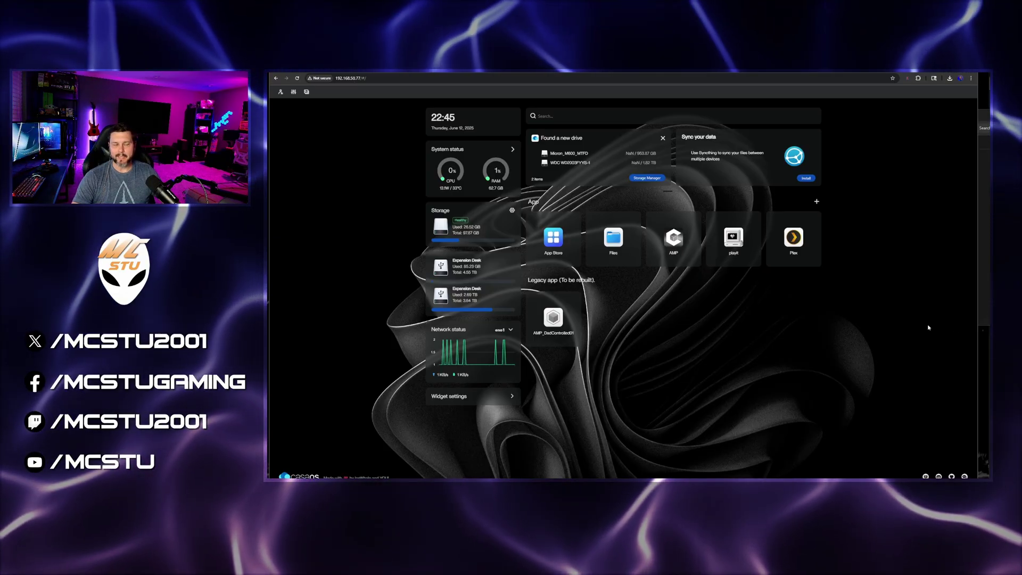
pyautogui.moveTo(788, 267)
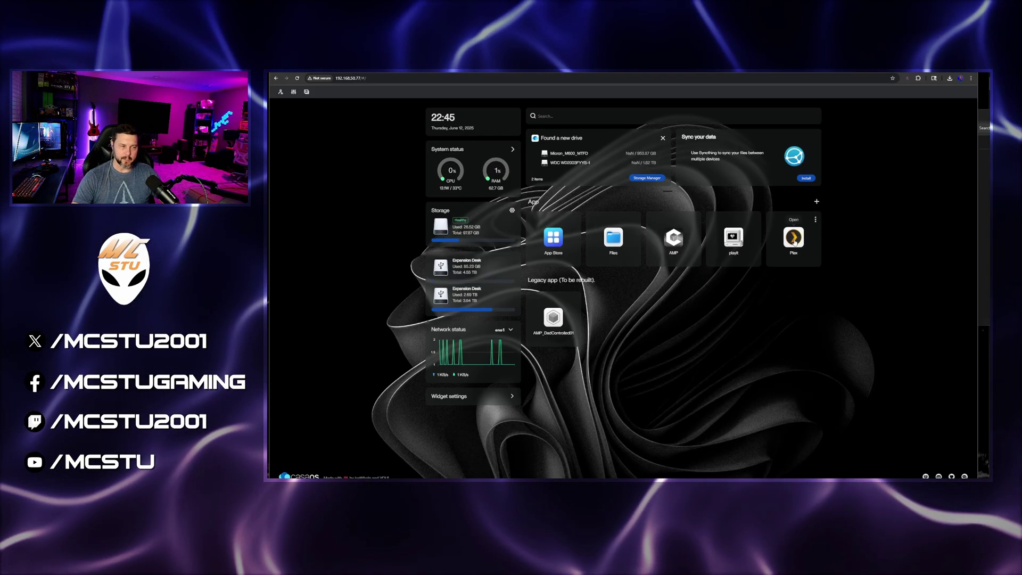
pyautogui.moveTo(816, 222)
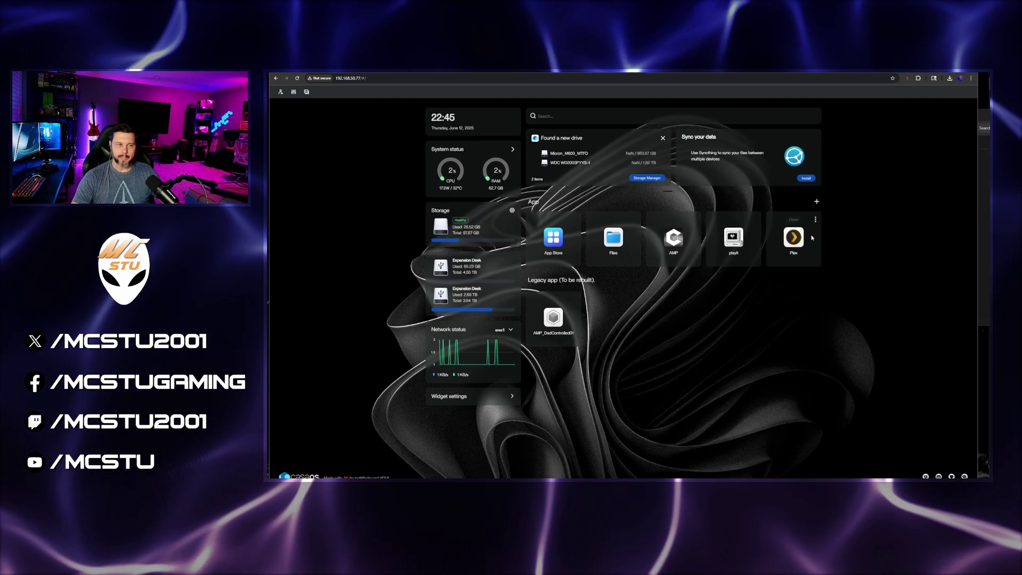
pyautogui.moveTo(810, 247)
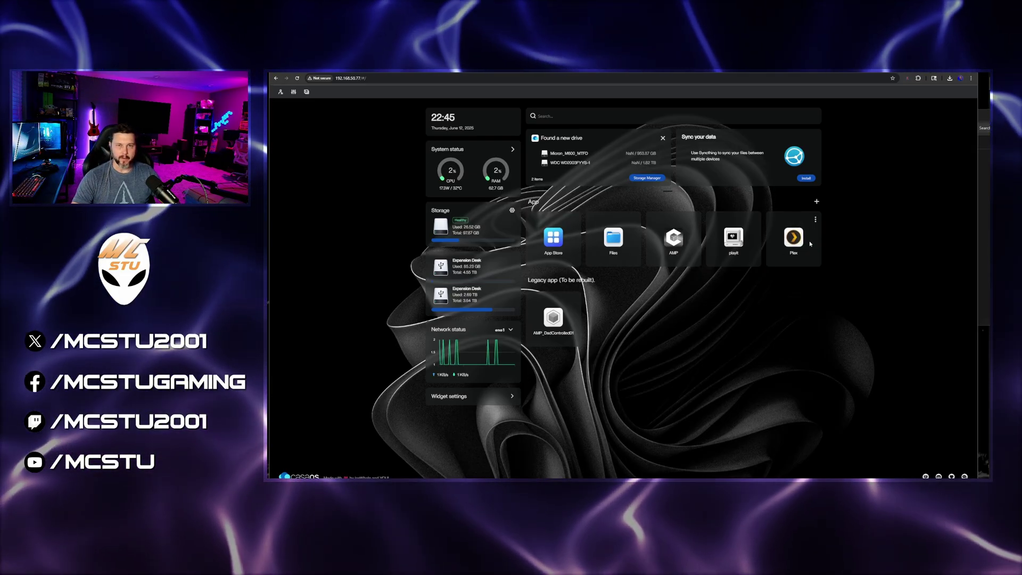
pyautogui.moveTo(658, 219)
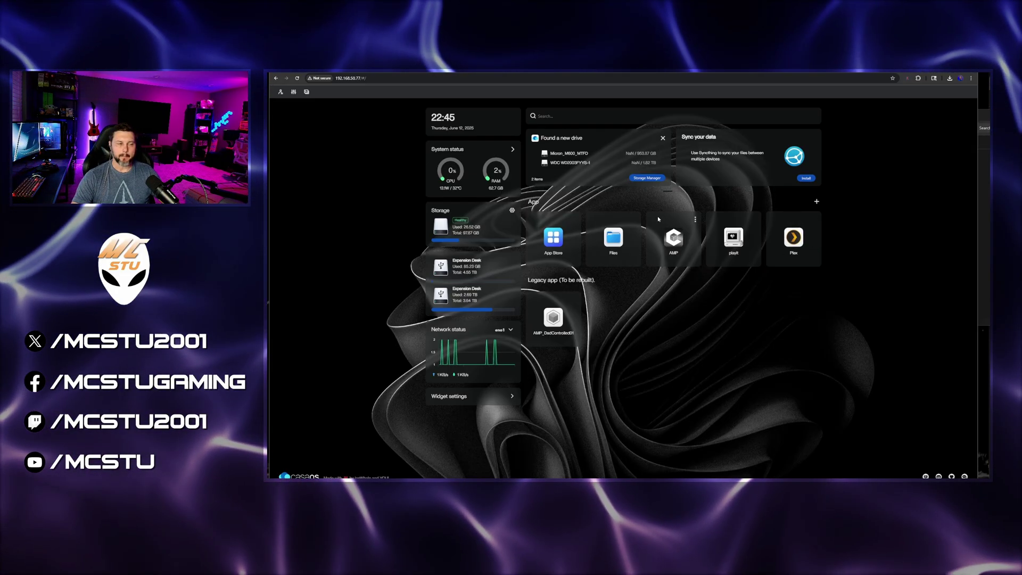